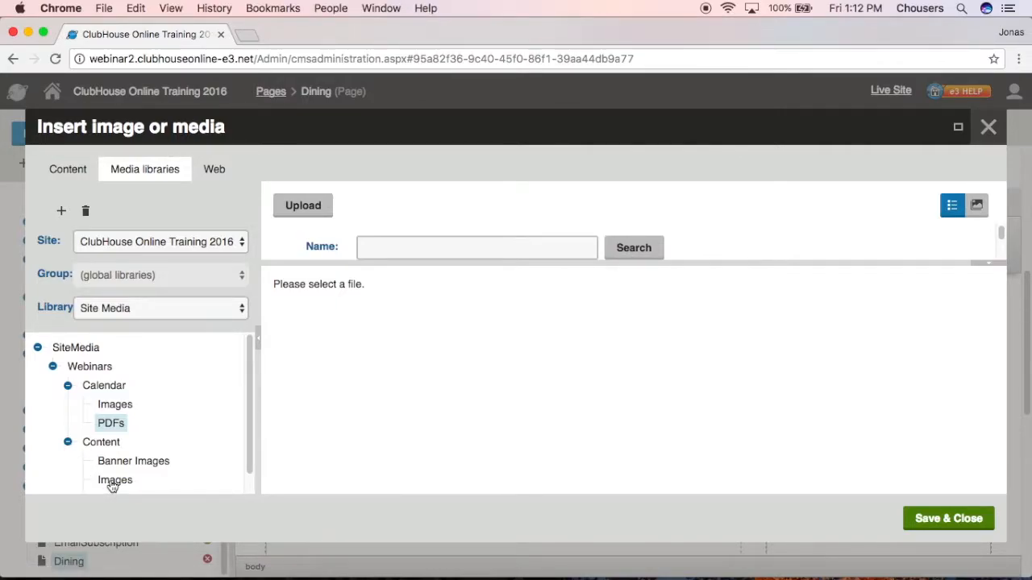
Upload dessert1.jpg to the Images folder under Content in the Site Media library
left_click(114, 481)
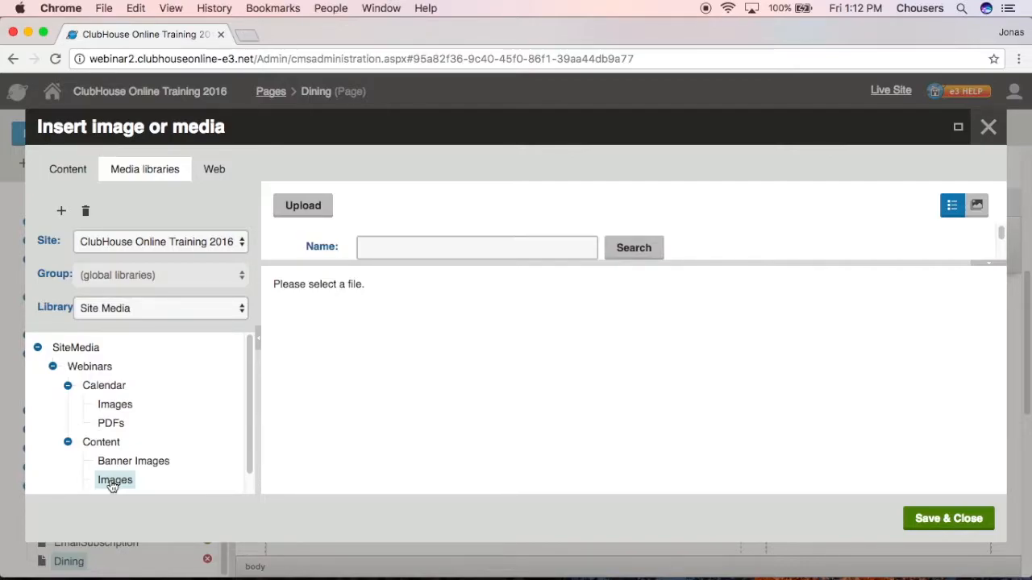
left_click(320, 206)
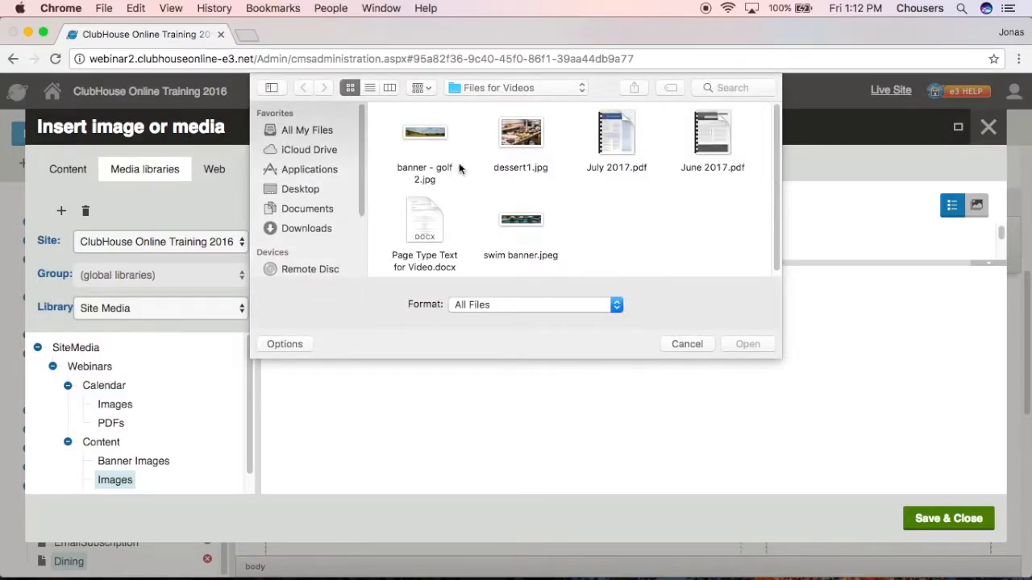
left_click(504, 134)
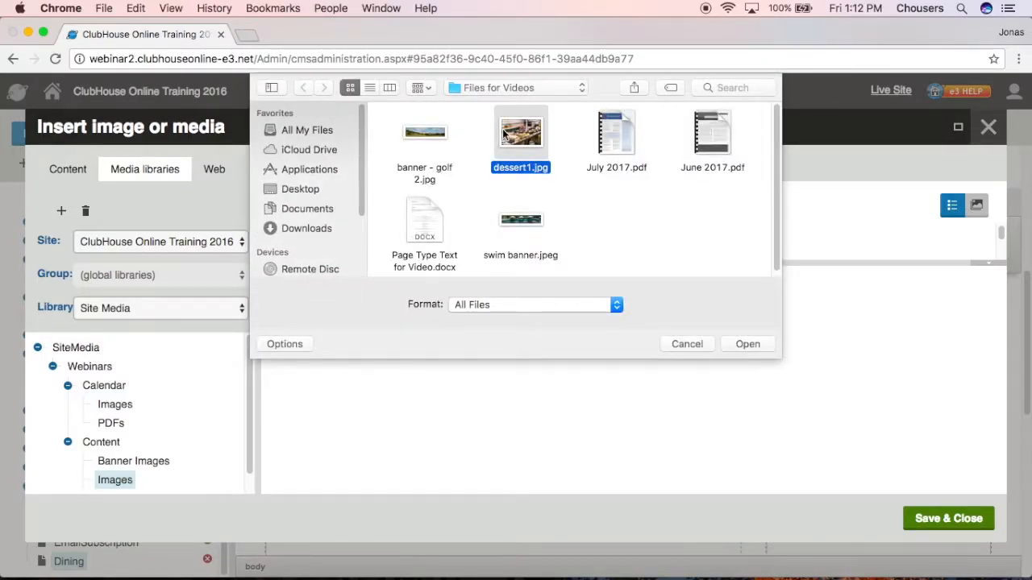
left_click(741, 344)
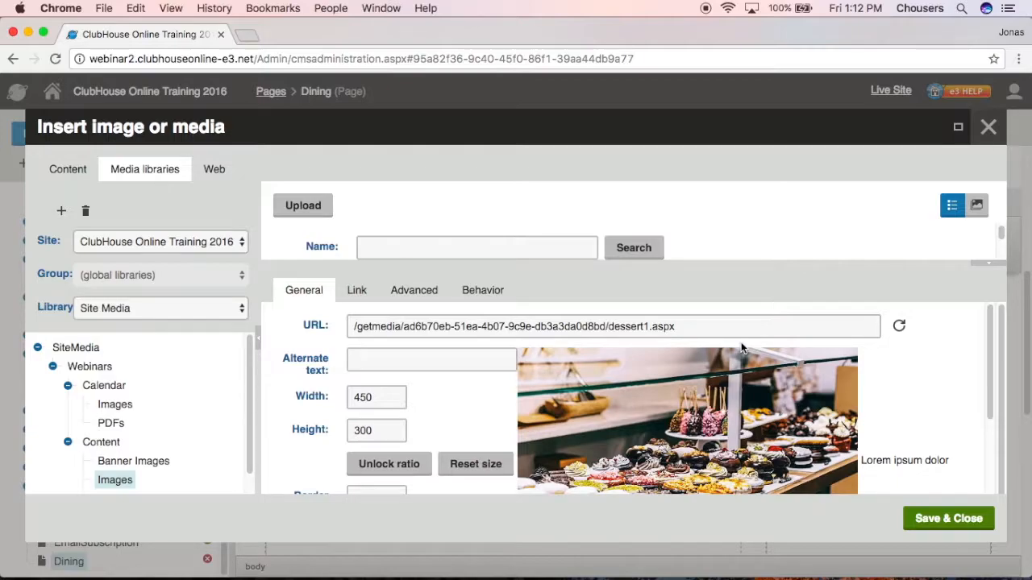
Find the uploaded dessert1 file on page 2 of the folder's file list and open it for image editing
left_click(974, 271)
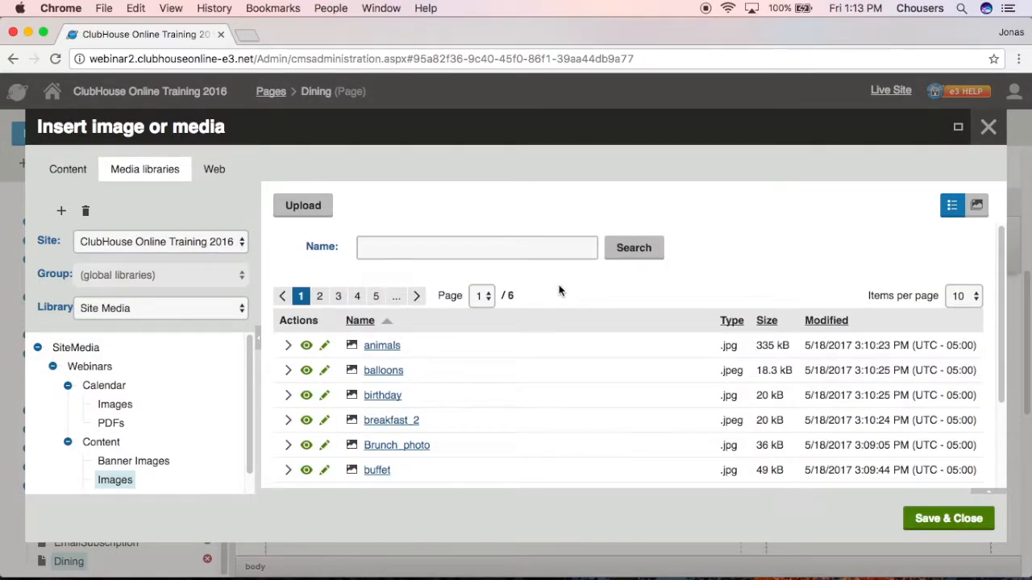
left_click(319, 297)
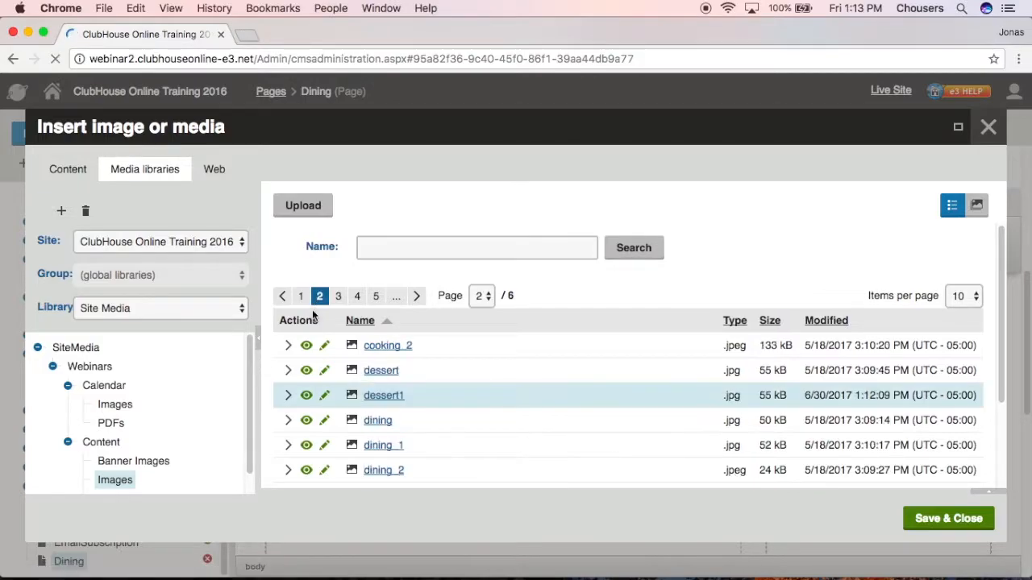
left_click(324, 396)
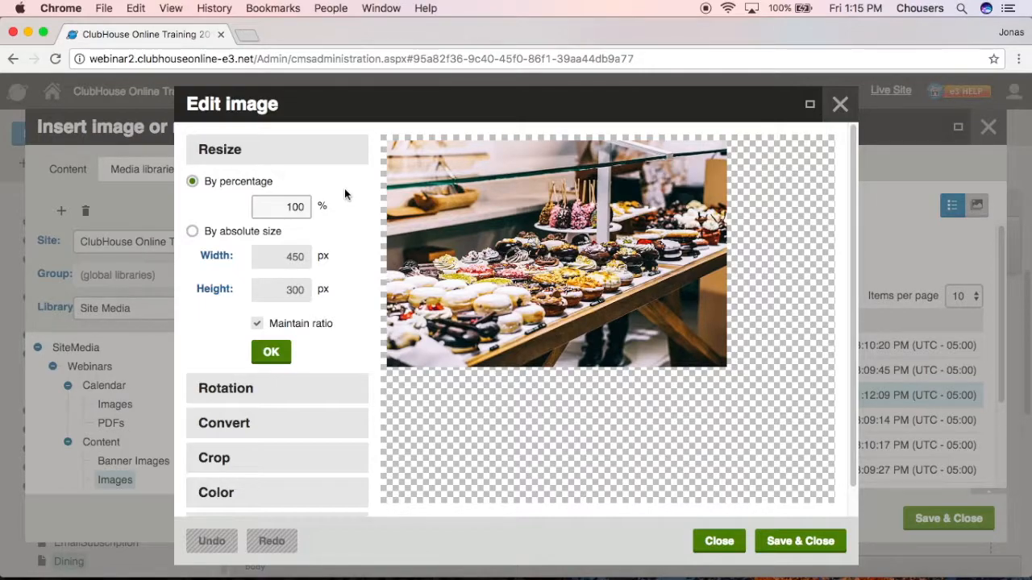
Resize the dessert1 image by percentage to 85%
left_click_drag(274, 208, 327, 208)
type("85")
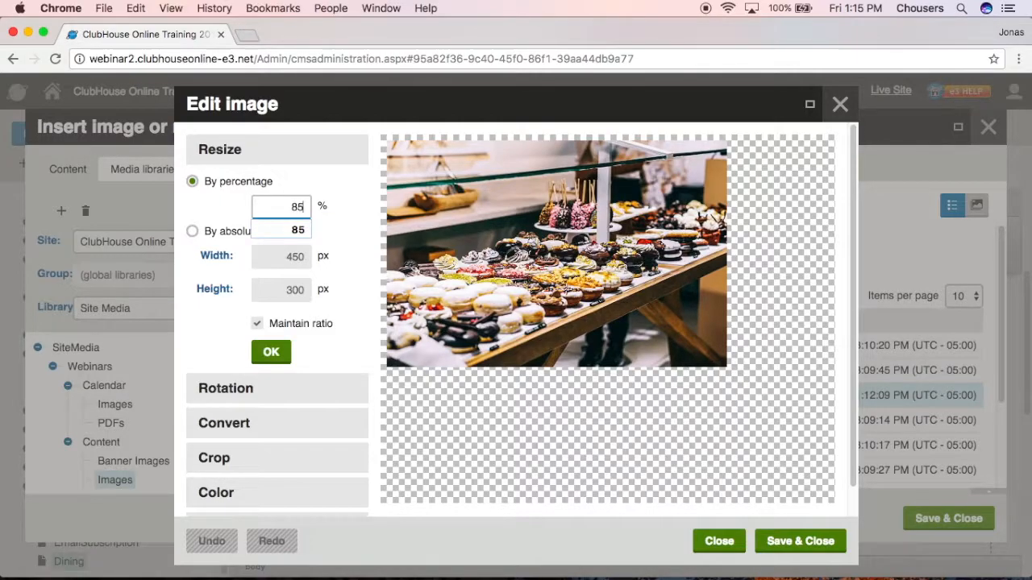
left_click(334, 213)
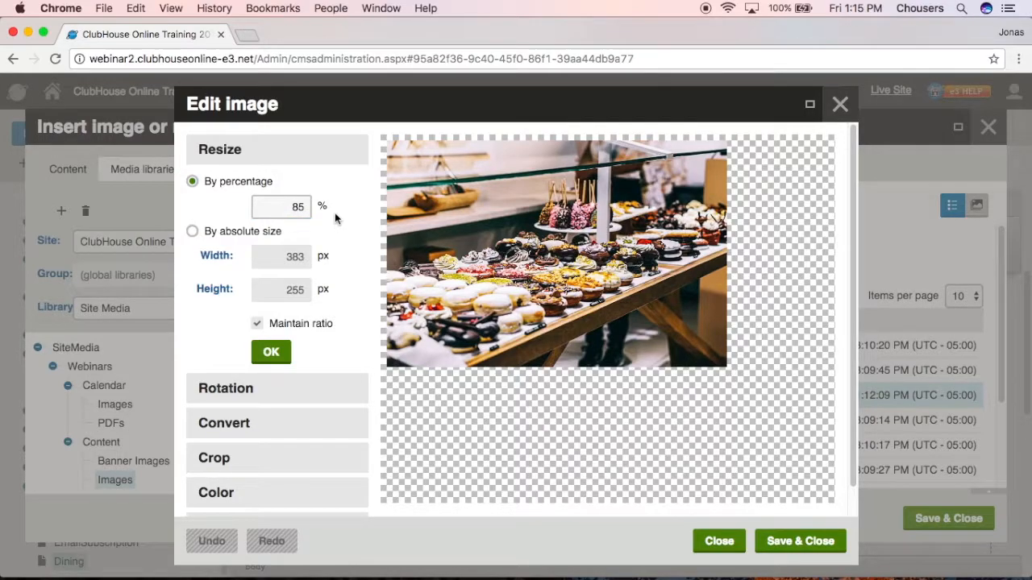
left_click(272, 352)
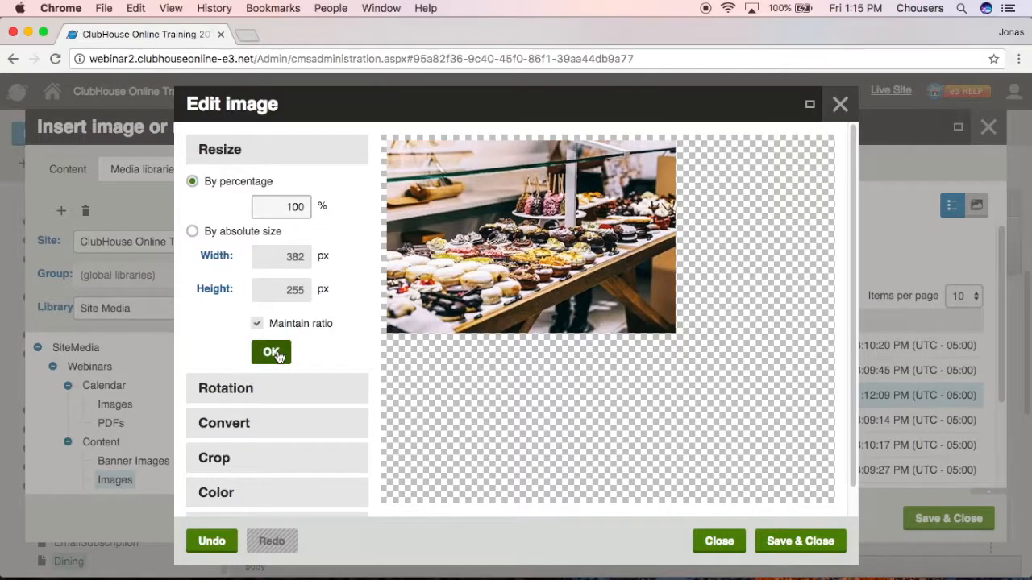
Resize the image by absolute size to a width of 350 px, maintaining the ratio
left_click(192, 232)
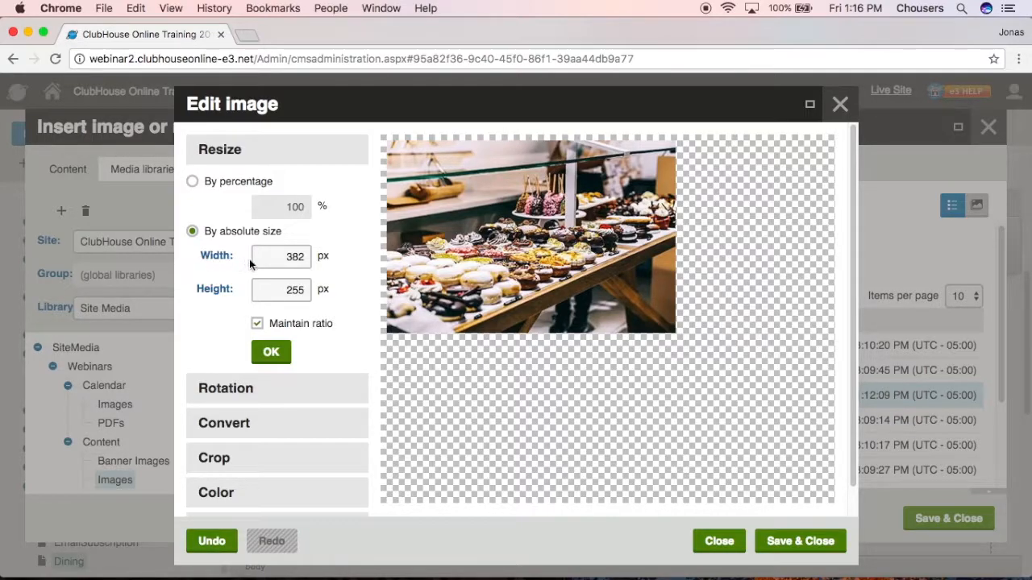
left_click_drag(278, 256, 314, 255)
type("350")
left_click(279, 355)
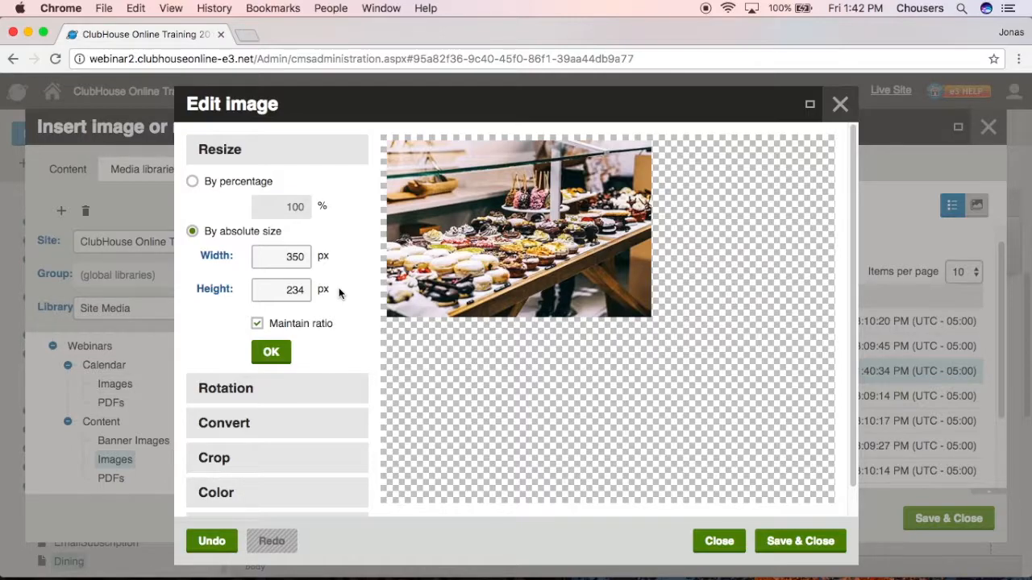
Flip the image horizontally and convert it to png format
left_click(347, 396)
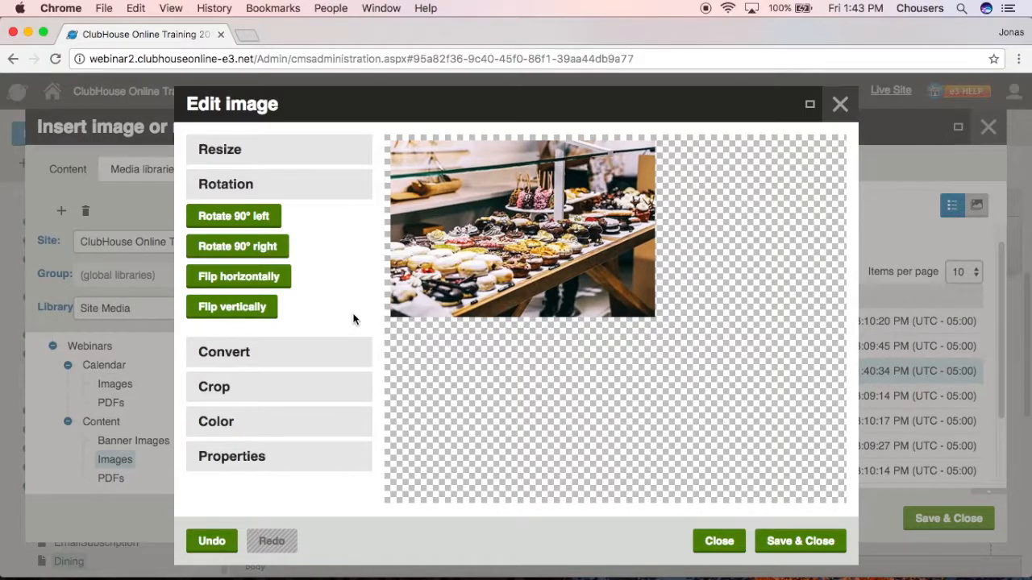
left_click(232, 276)
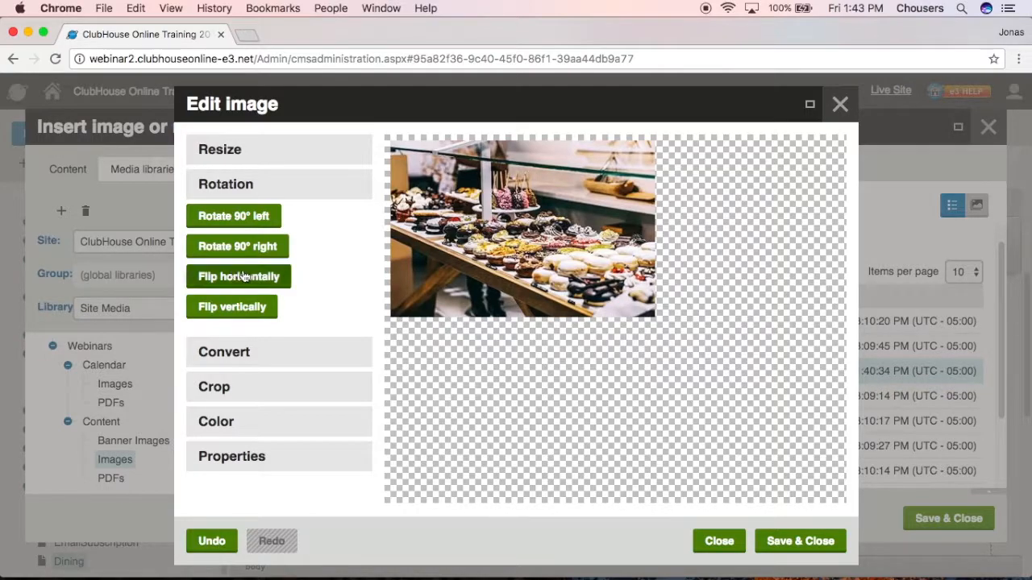
left_click(330, 353)
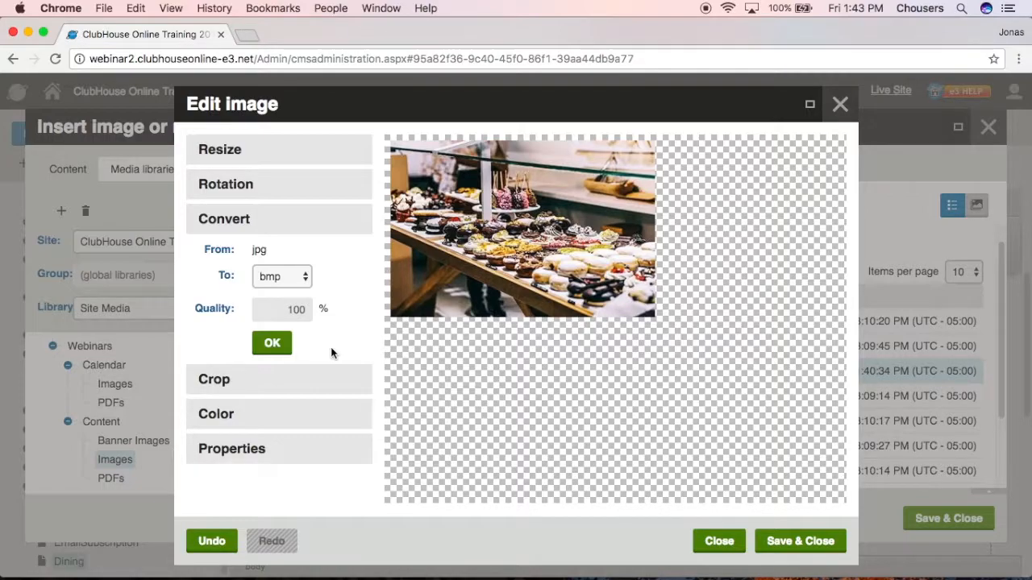
left_click(304, 276)
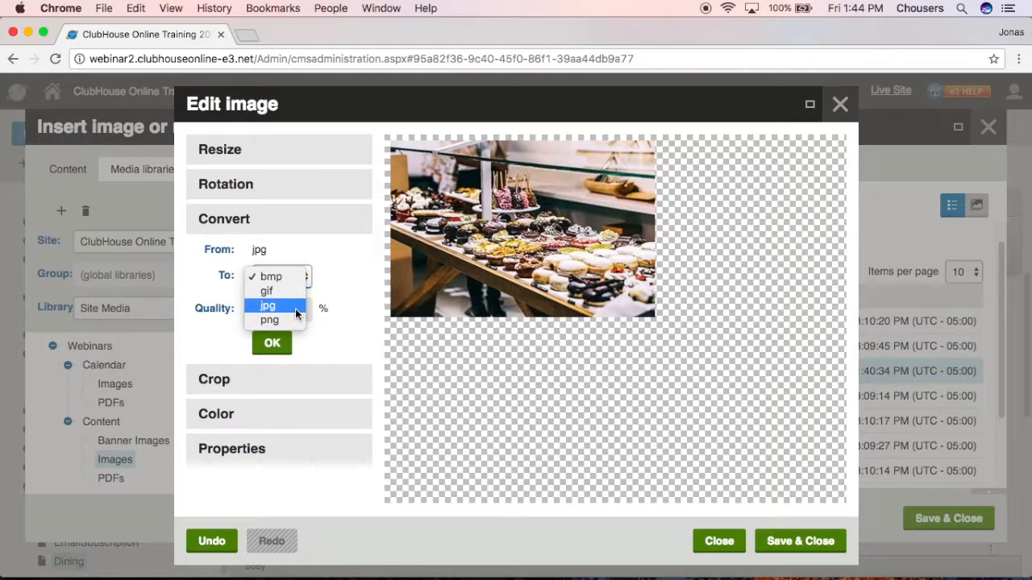
left_click(293, 321)
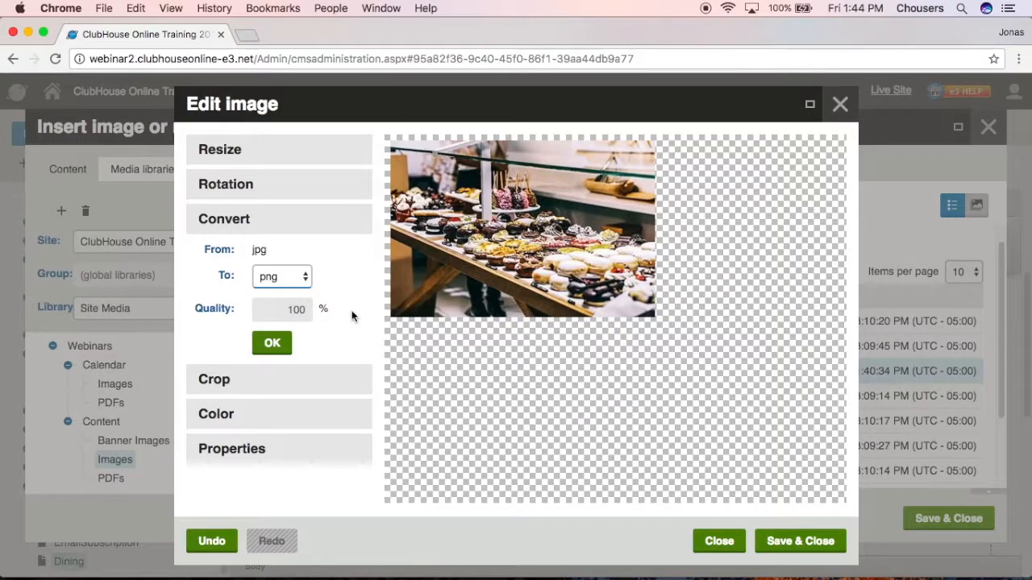
left_click(278, 348)
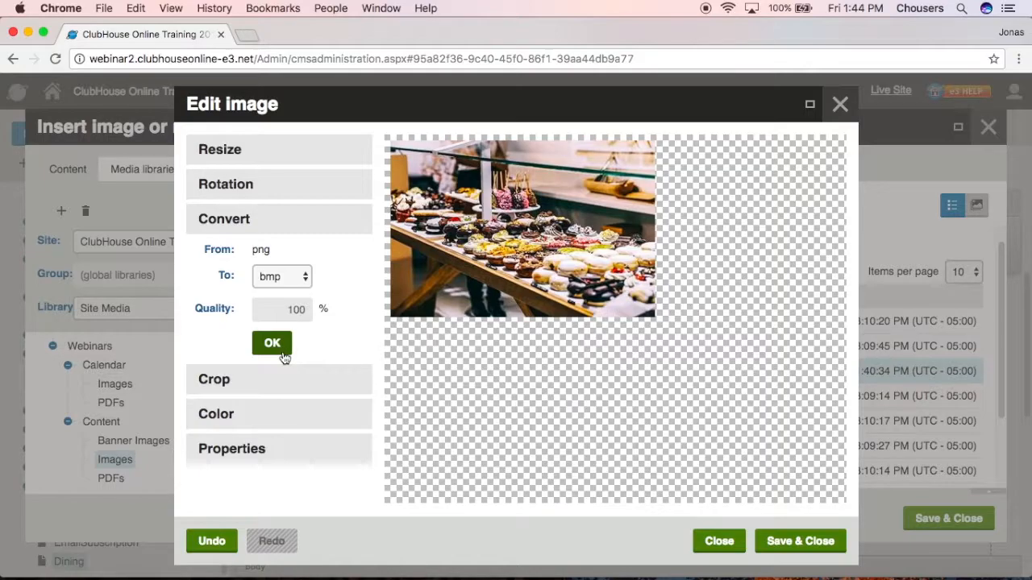
Crop the image to an area of about 292 × 204 px starting at about X 58, Y 17, with the ratio locked
left_click(288, 380)
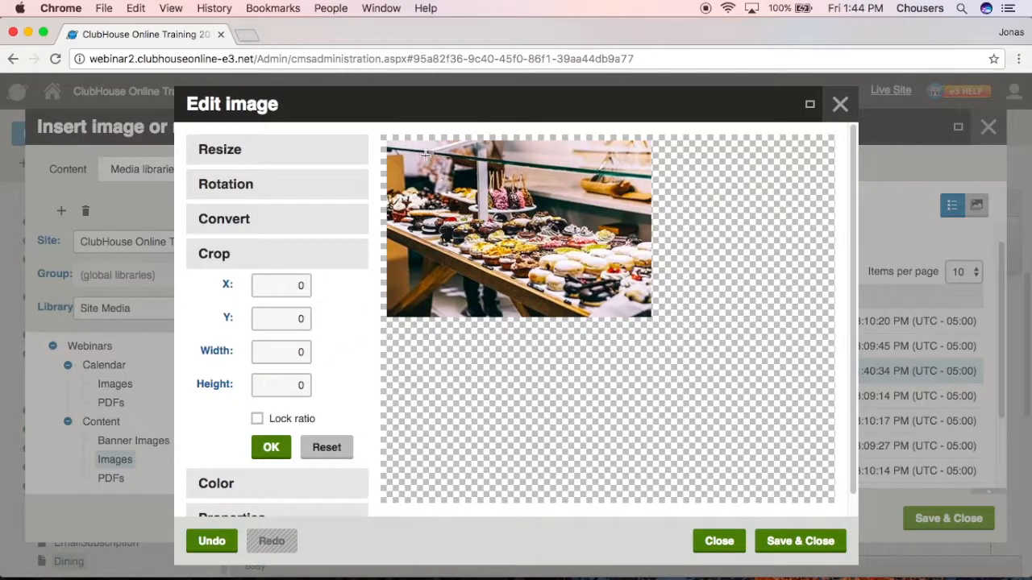
left_click_drag(419, 159, 626, 308)
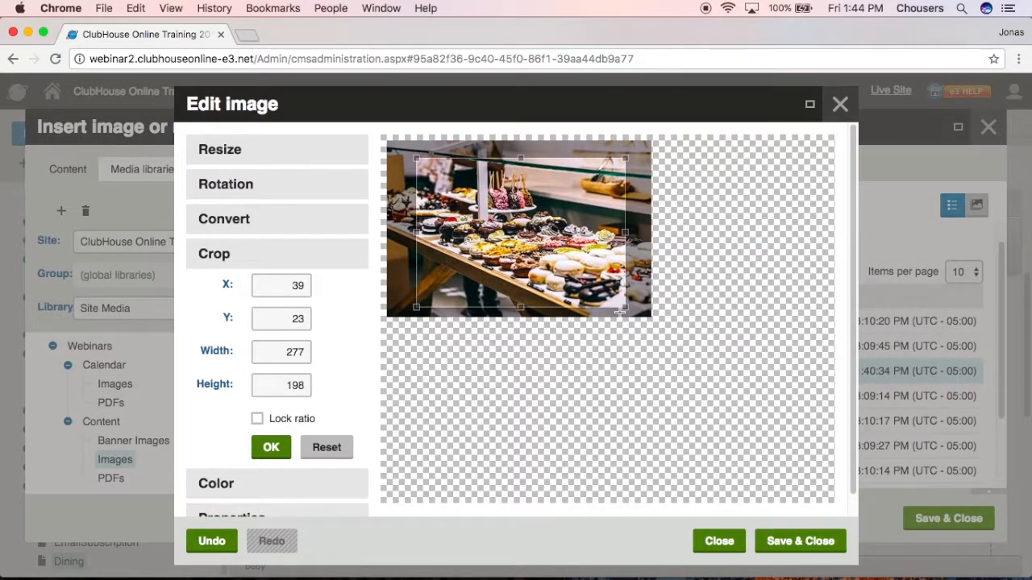
mouse_move(628, 157)
left_mouse_down()
mouse_move(638, 152)
mouse_move(607, 175)
mouse_move(619, 175)
left_mouse_up()
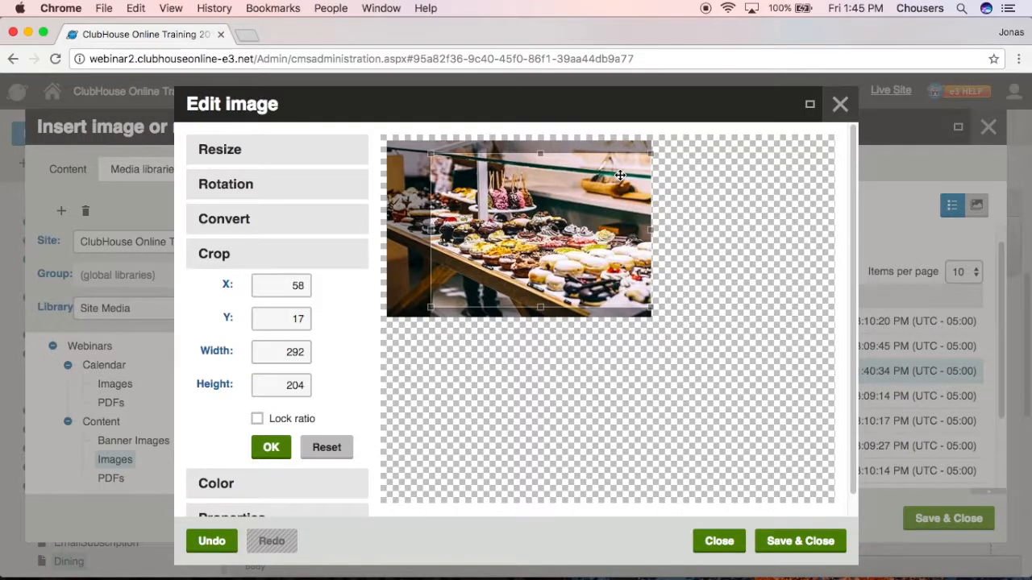
left_click(259, 421)
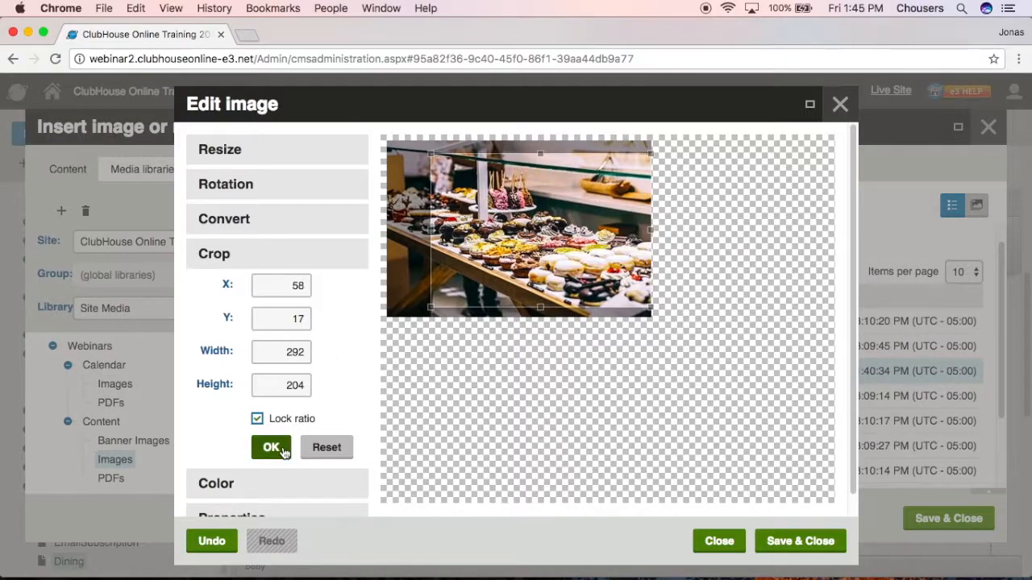
left_click(271, 448)
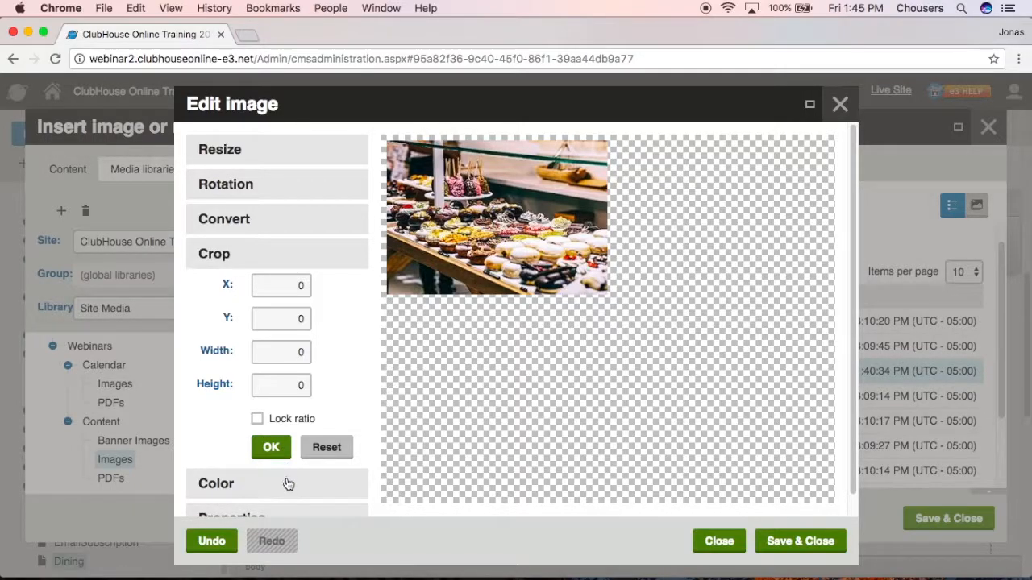
Try converting the image to grayscale, and undo the conversion
left_click(286, 484)
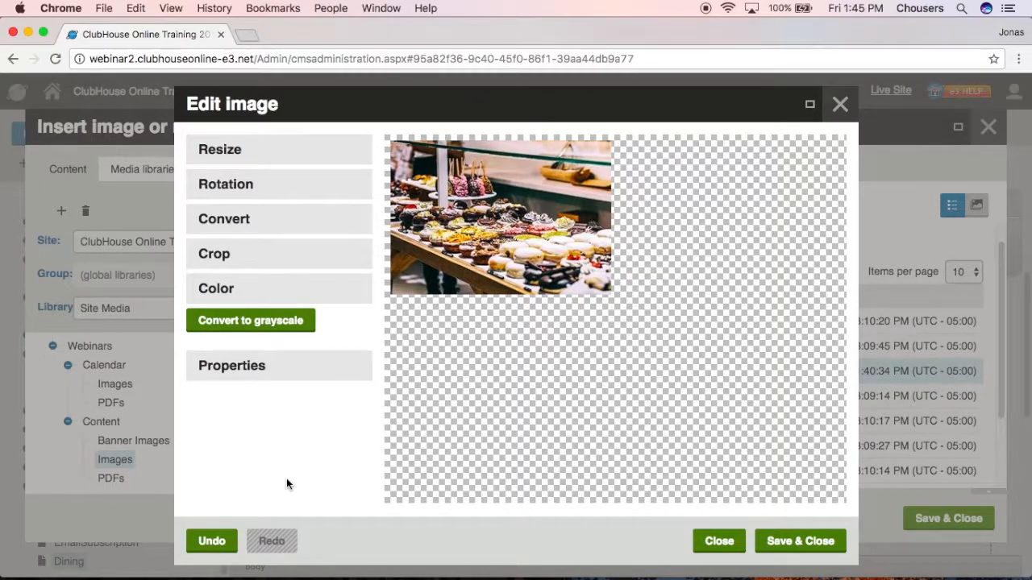
left_click(282, 319)
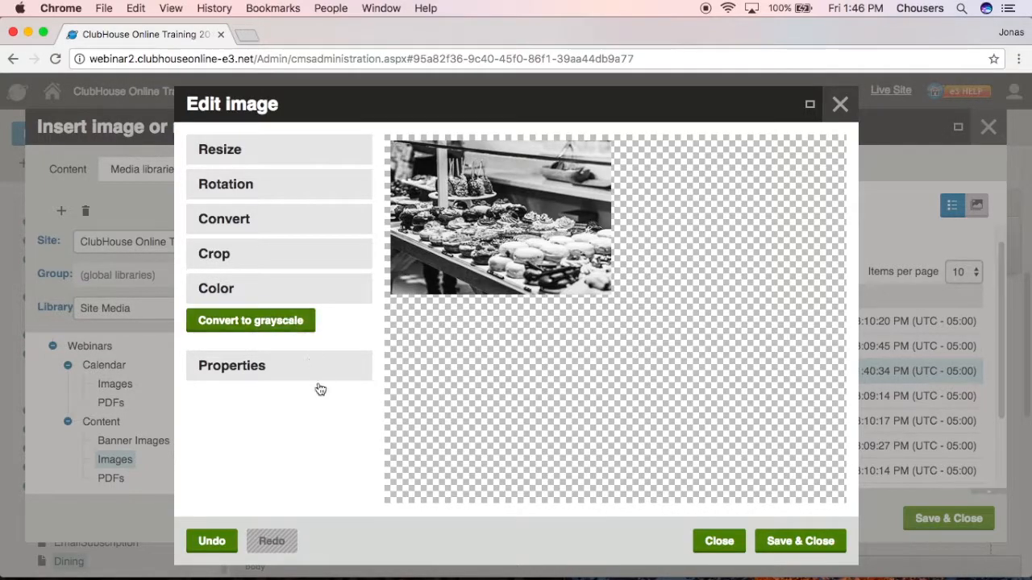
left_click(229, 542)
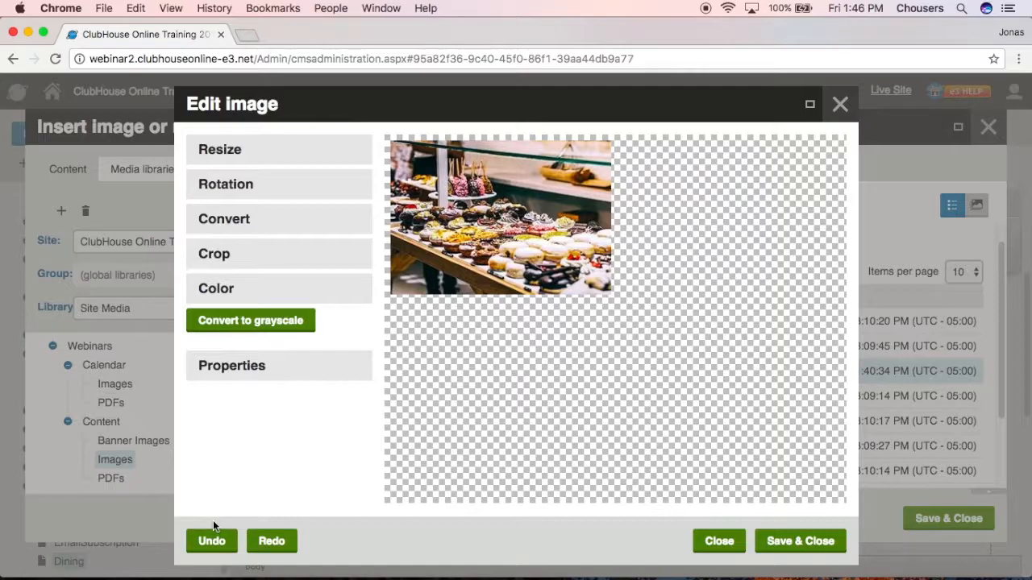
Rename the image file as "cup cakes" in its properties and save the edited image
left_click(342, 376)
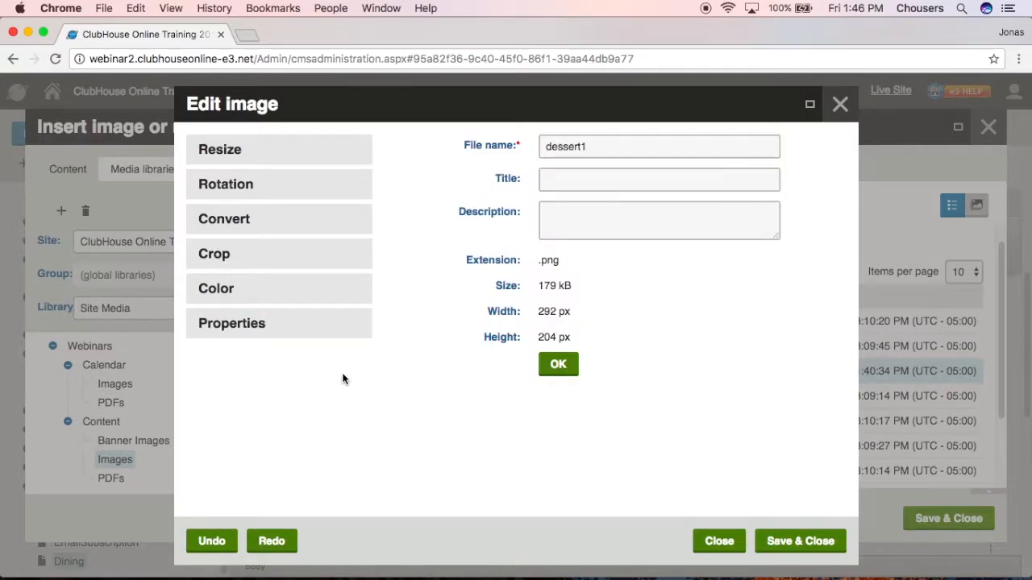
left_click(634, 151)
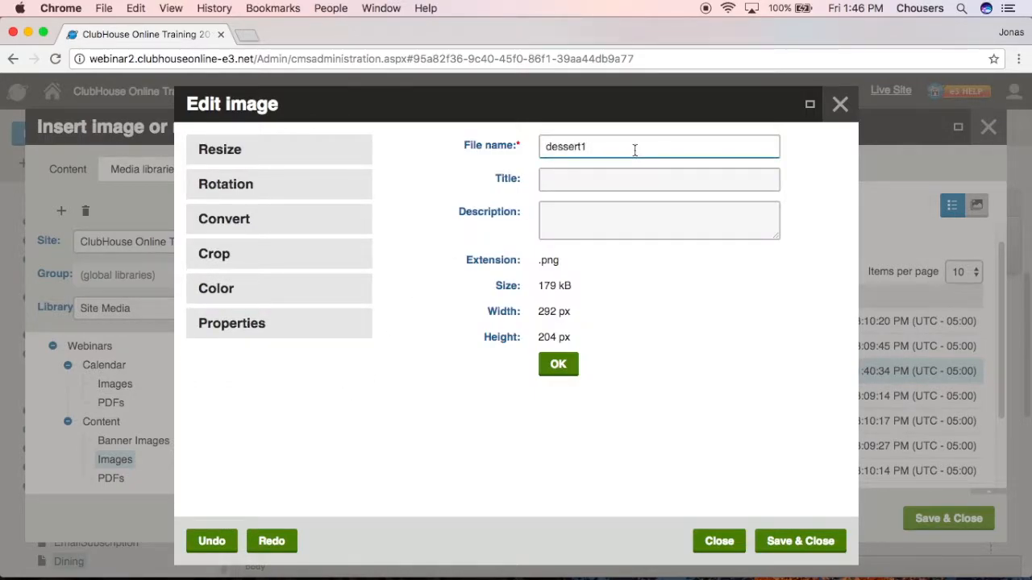
key("BackSpace")
key("BackSpace")
key("BackSpace")
key("BackSpace")
key("BackSpace")
key("BackSpace")
key("BackSpace")
key("BackSpace")
type("cup cakes")
left_click(642, 215)
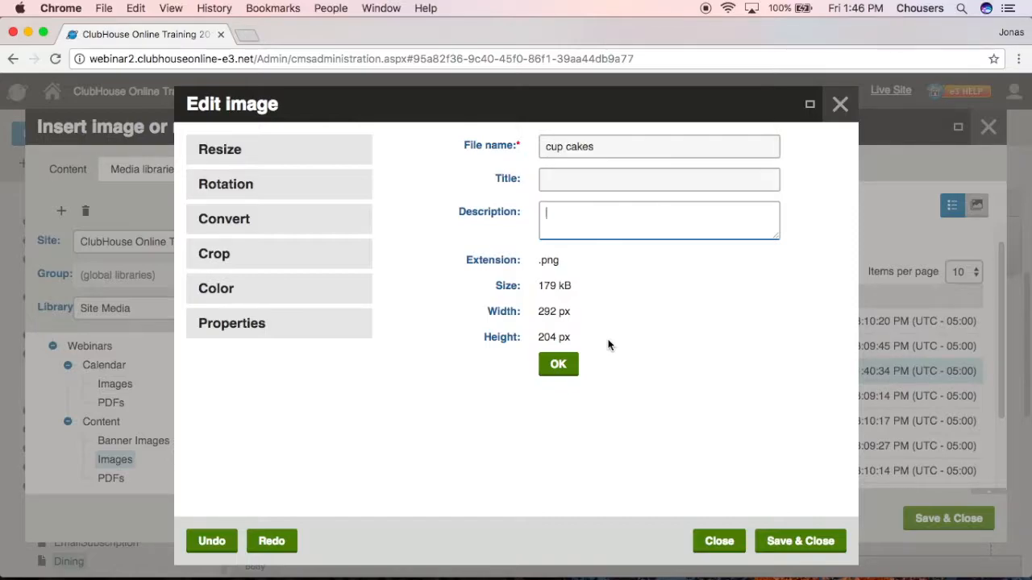
left_click(560, 368)
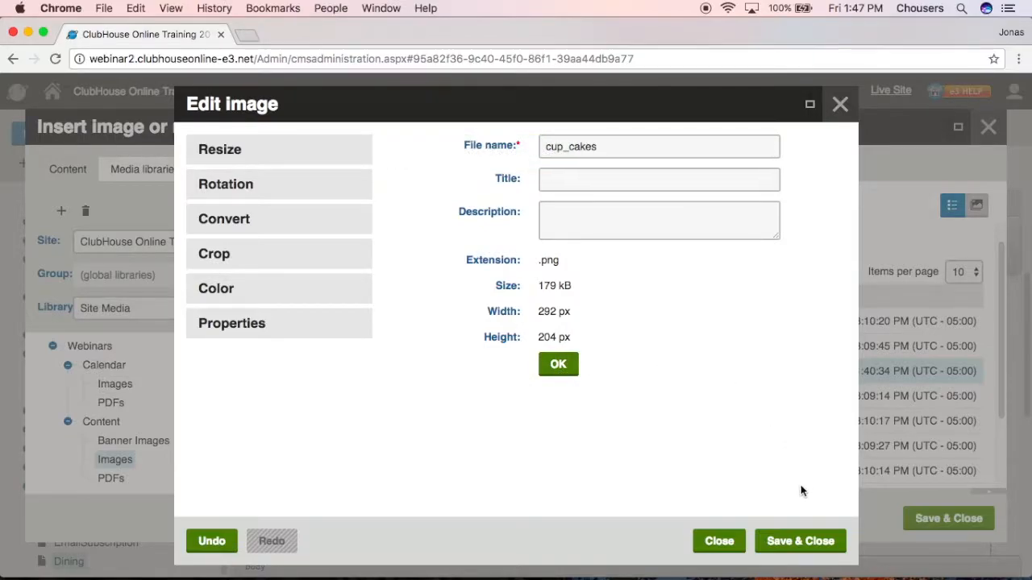
left_click(799, 542)
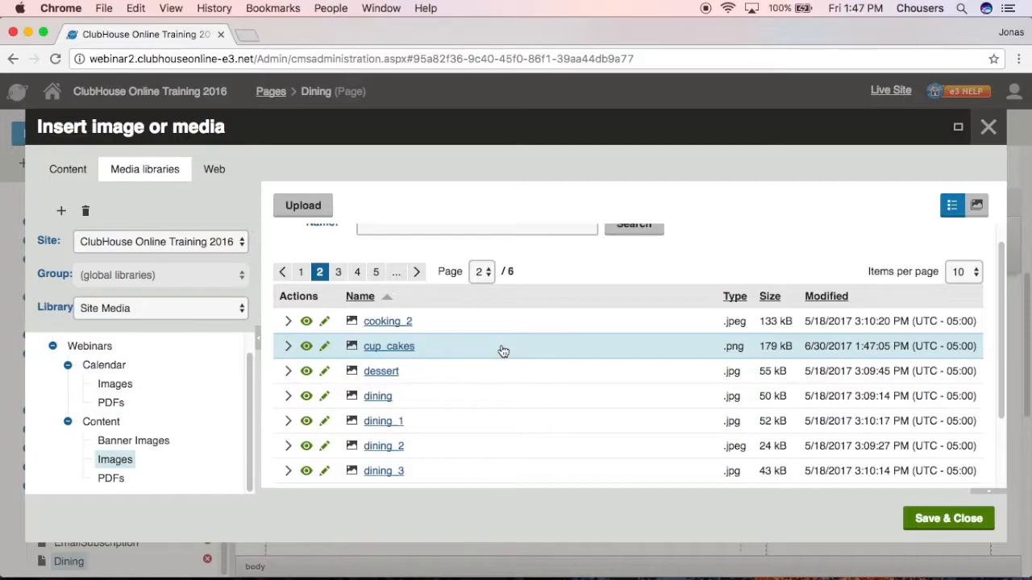
Insert the edited image into the Dining page, and save and publish the page
left_click(960, 527)
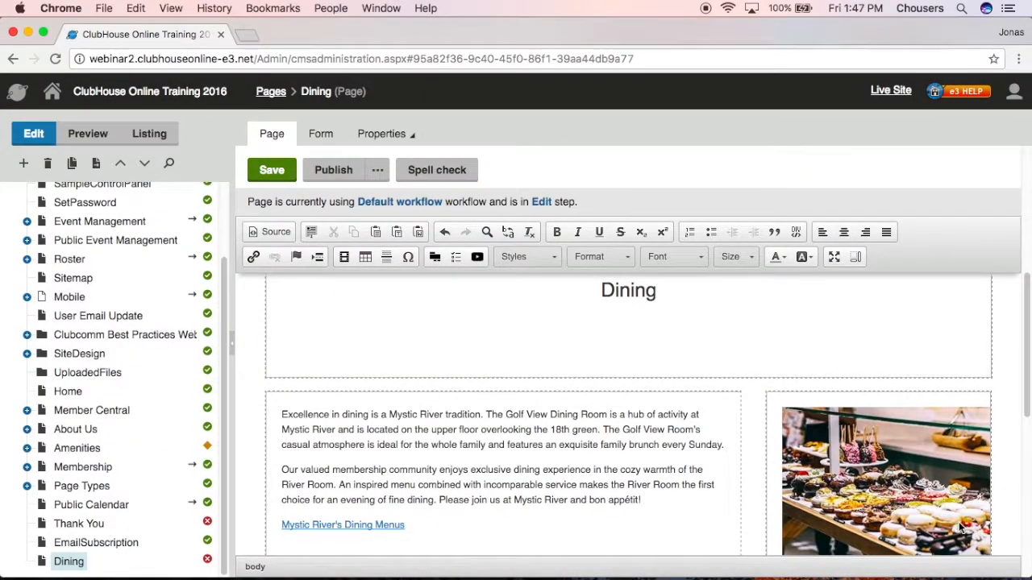
left_click(271, 171)
left_click(331, 172)
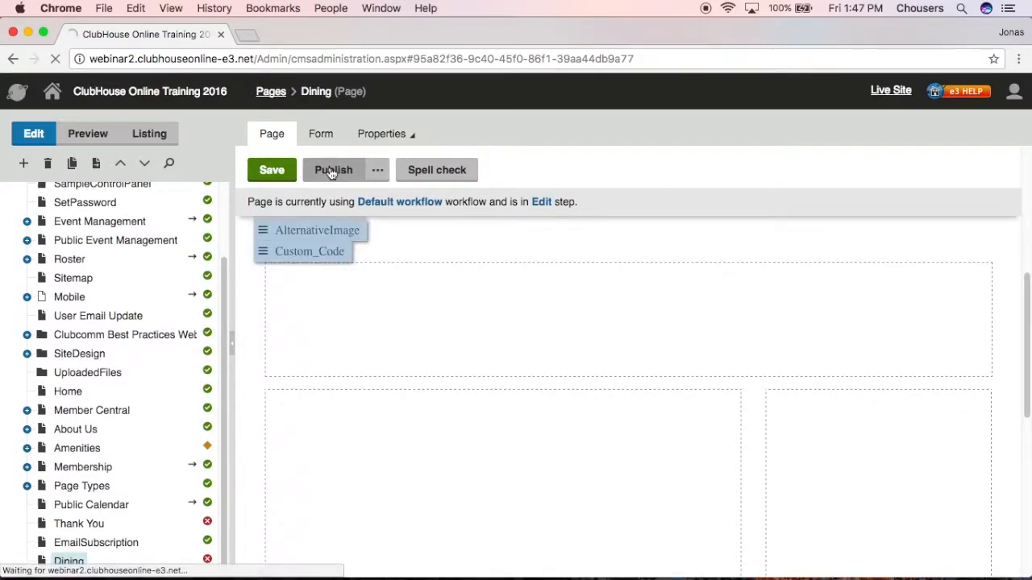